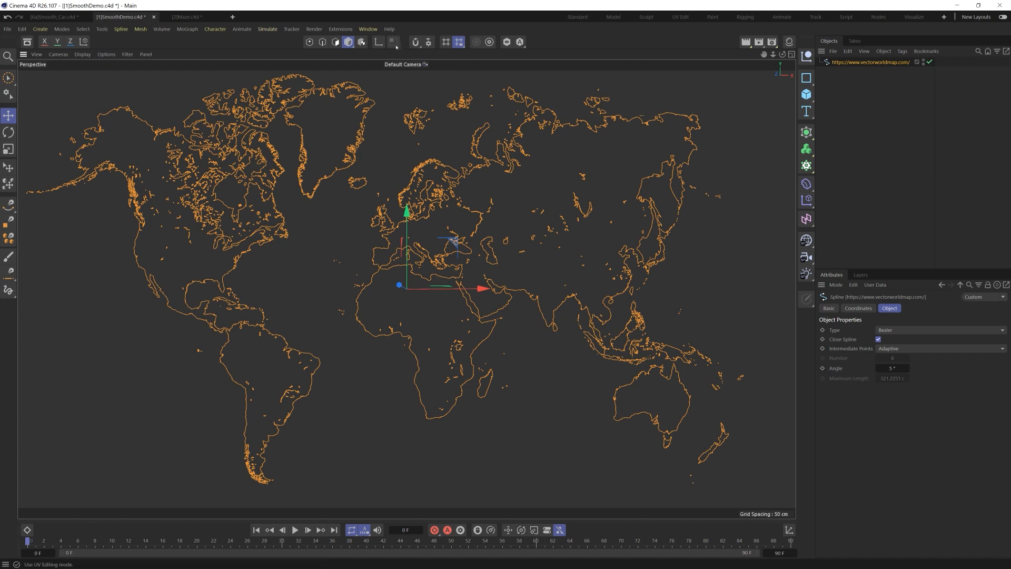
- Add an RKT Cleanup object, nest the world map spline under it, and select the cleanup object
click(349, 30)
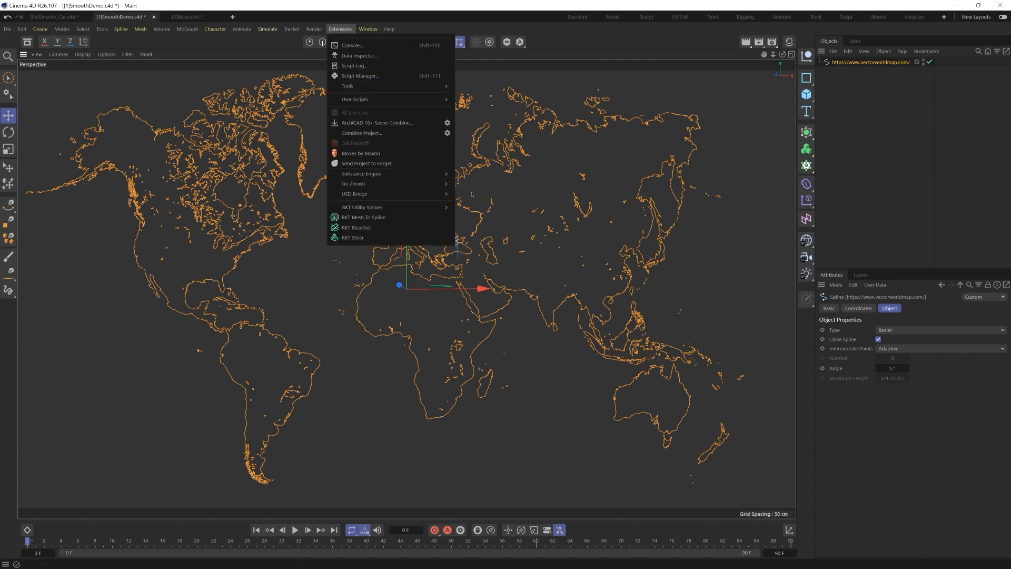
mouse_move(381, 206)
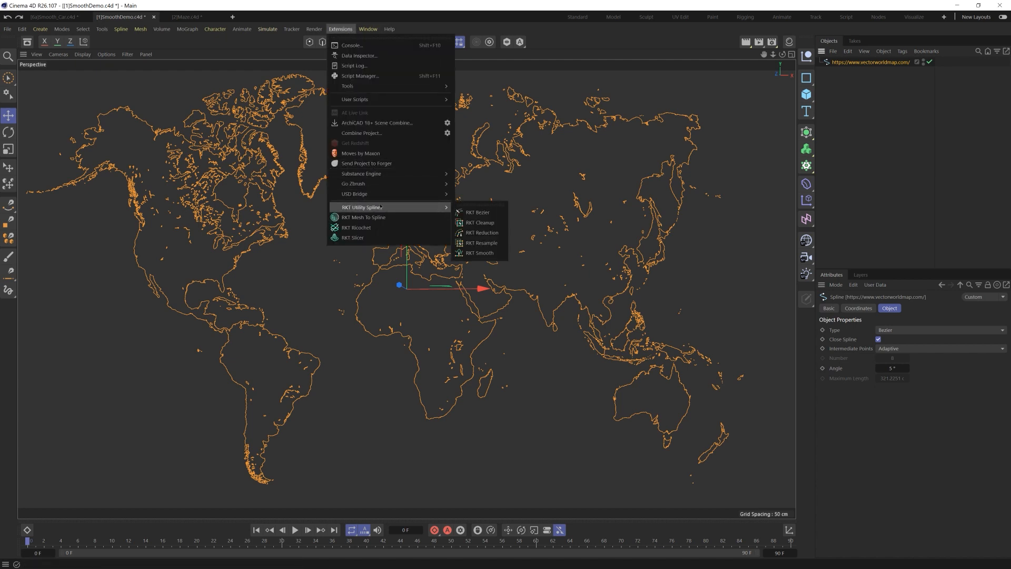
click(482, 223)
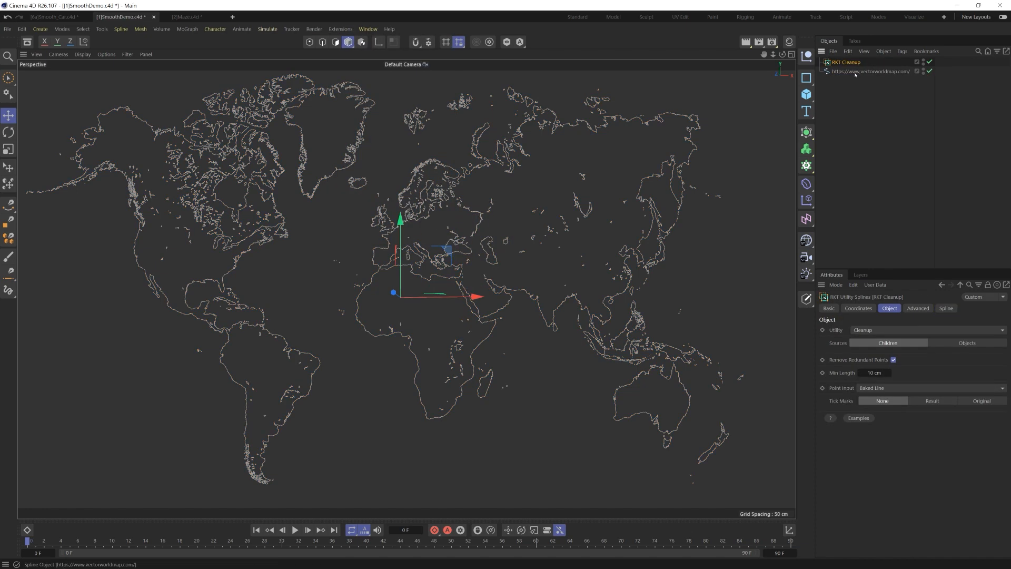
drag(852, 73, 852, 63)
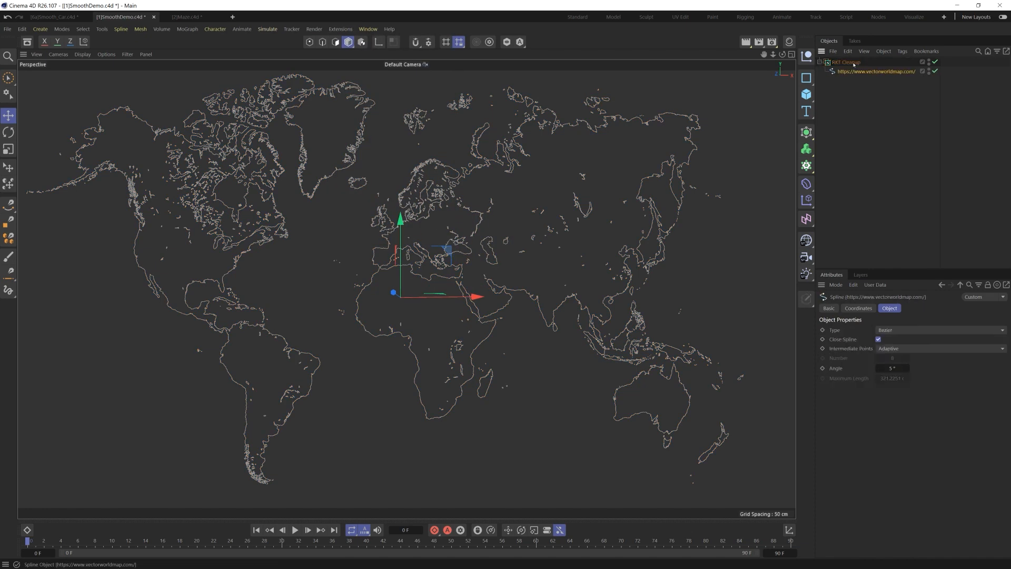
click(851, 62)
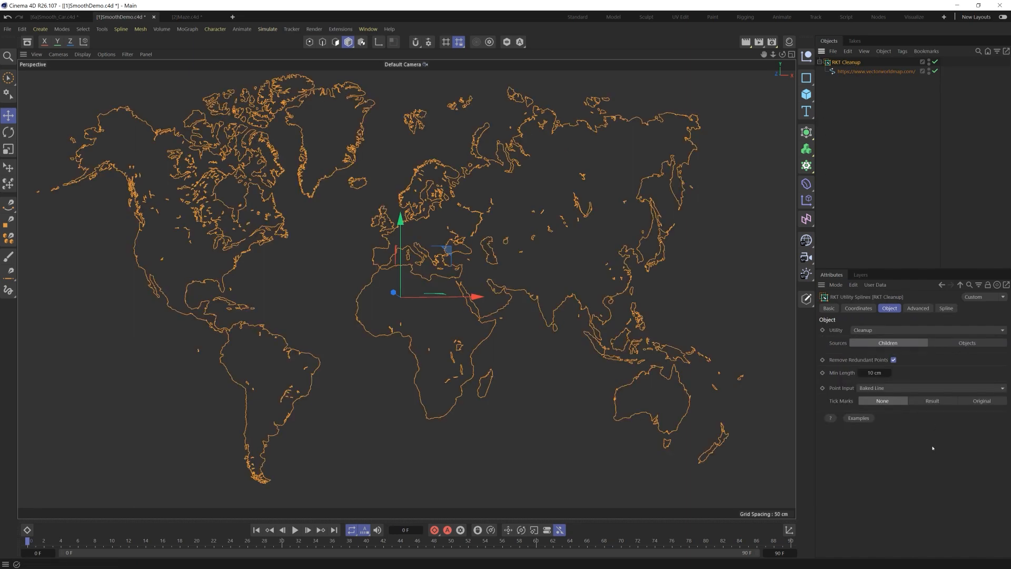
- Set the RKT Cleanup's Min Length to 0 cm and review its advanced point count feedback
scroll(468, 260, up, 5)
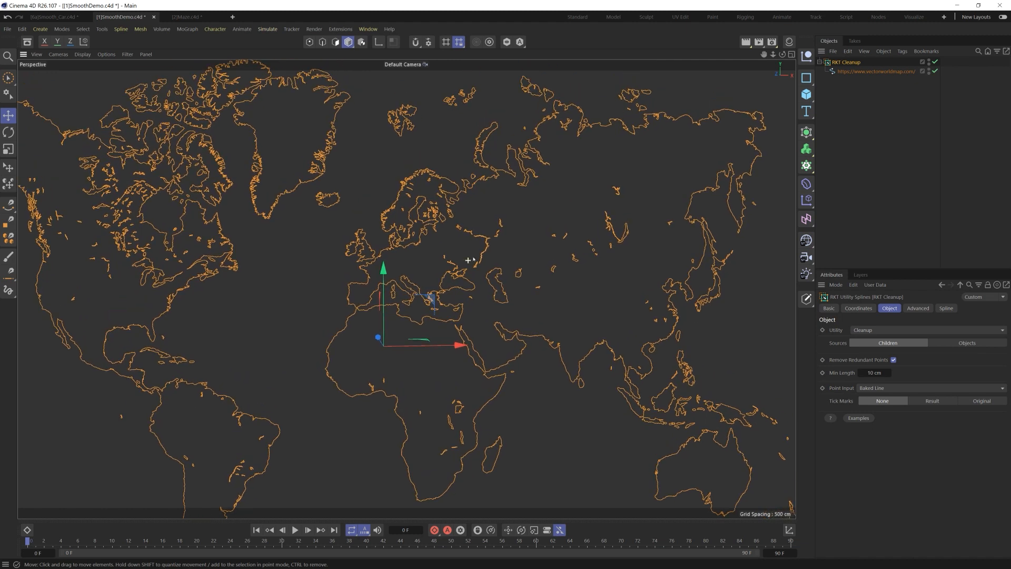
click(881, 373)
text(0)
key(Return)
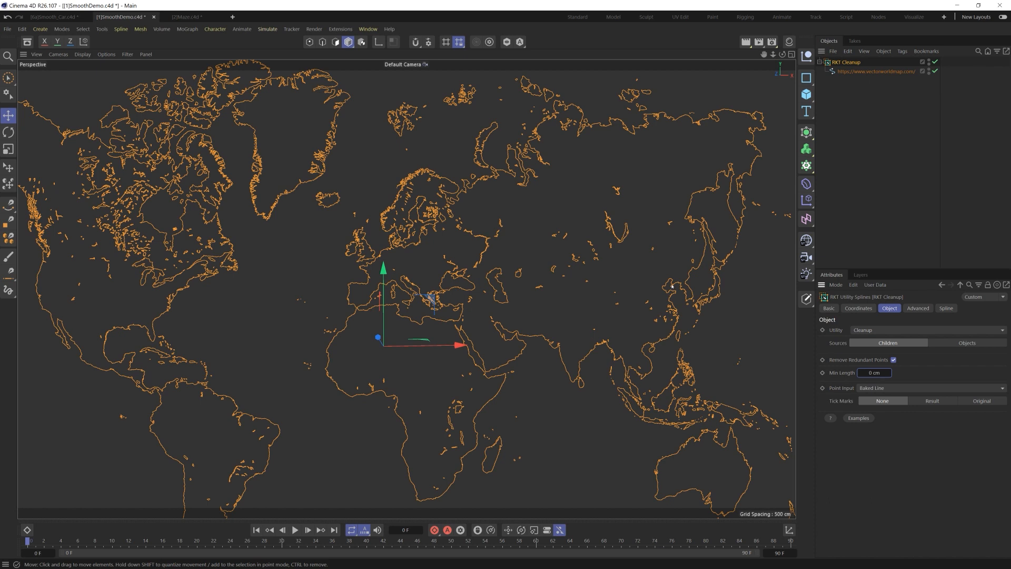
click(916, 309)
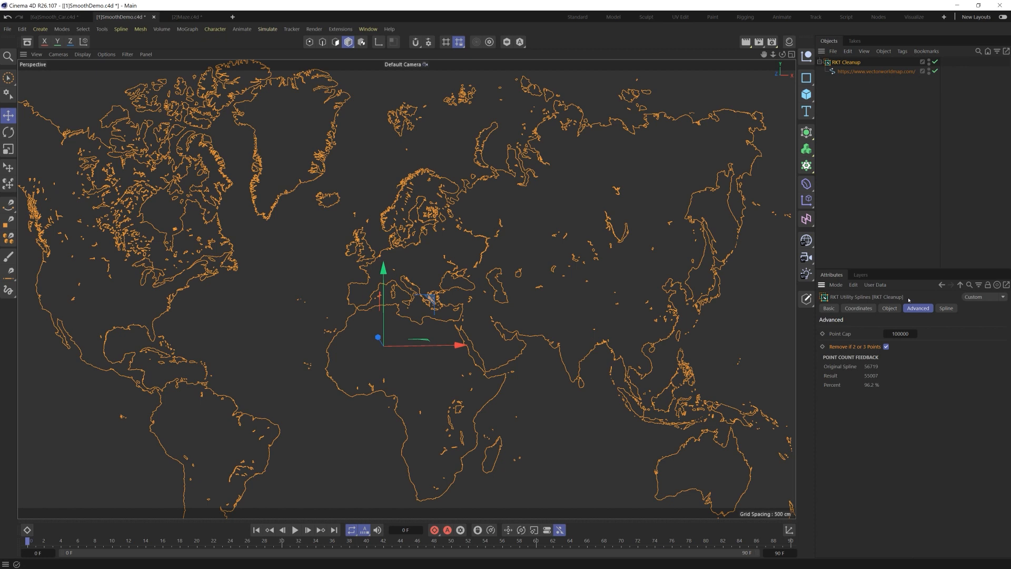
click(890, 308)
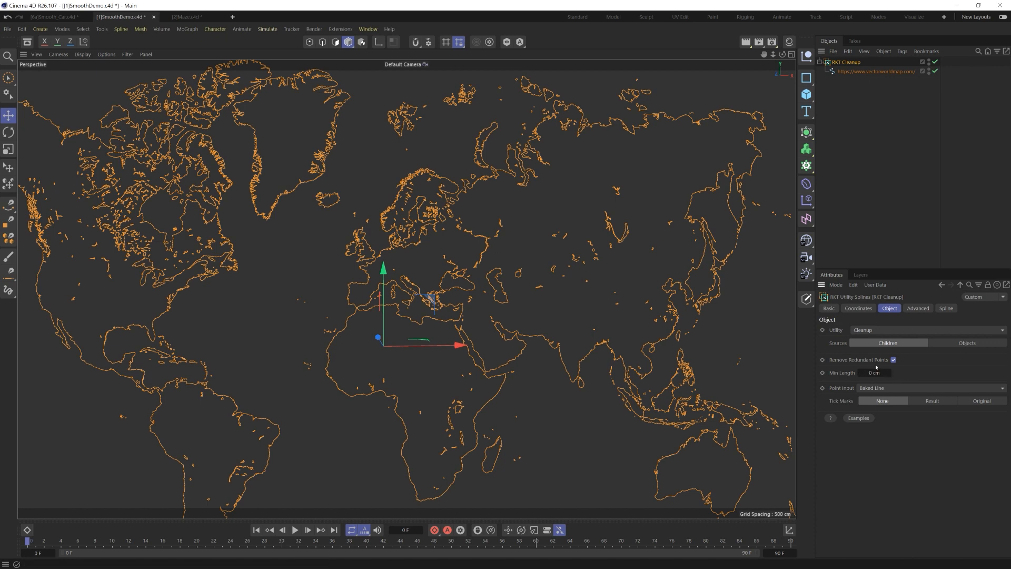
- Raise the RKT Cleanup's Min Length to 79 cm to filter small islands out of the world map
drag(878, 373, 919, 373)
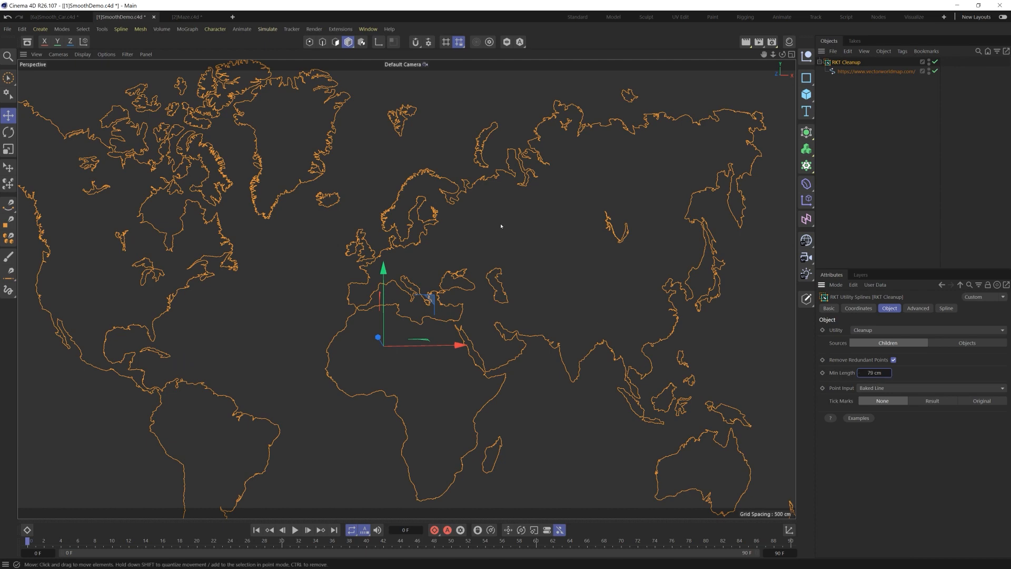
scroll(571, 239, down, 4)
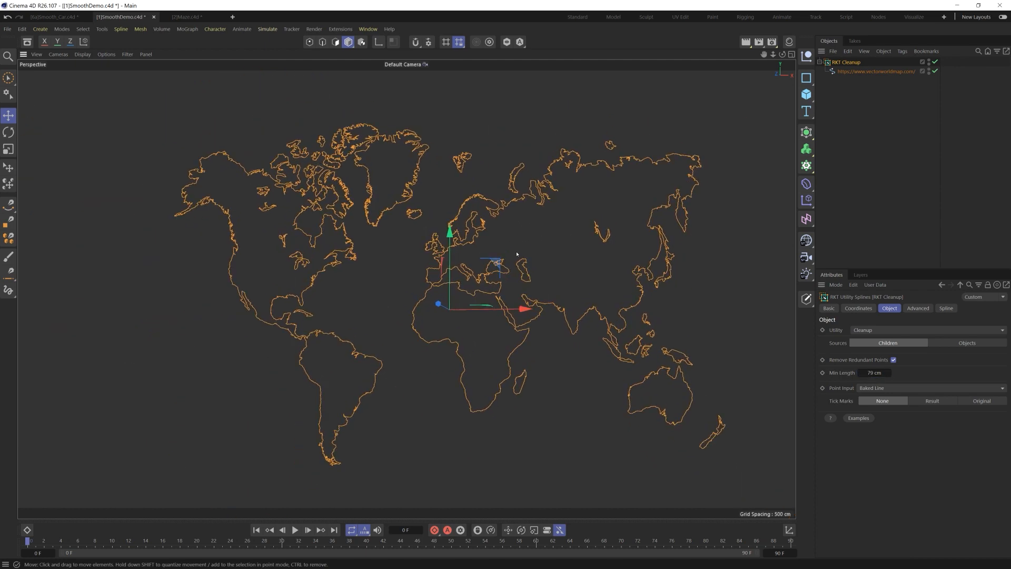
scroll(727, 247, up, 3)
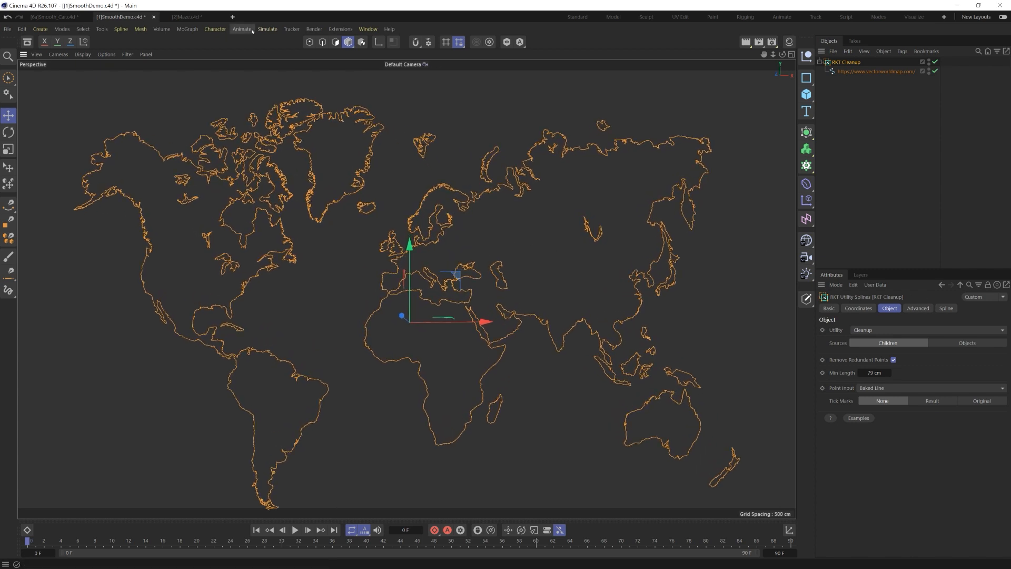
- Switch to the Maze.c4d project and show the points of the Maze spline
click(187, 17)
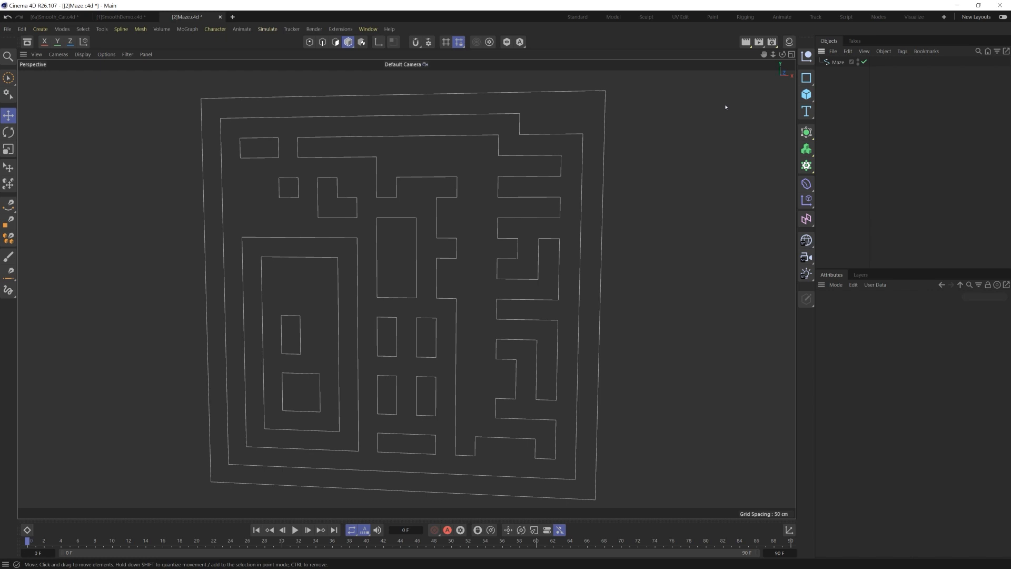
click(838, 63)
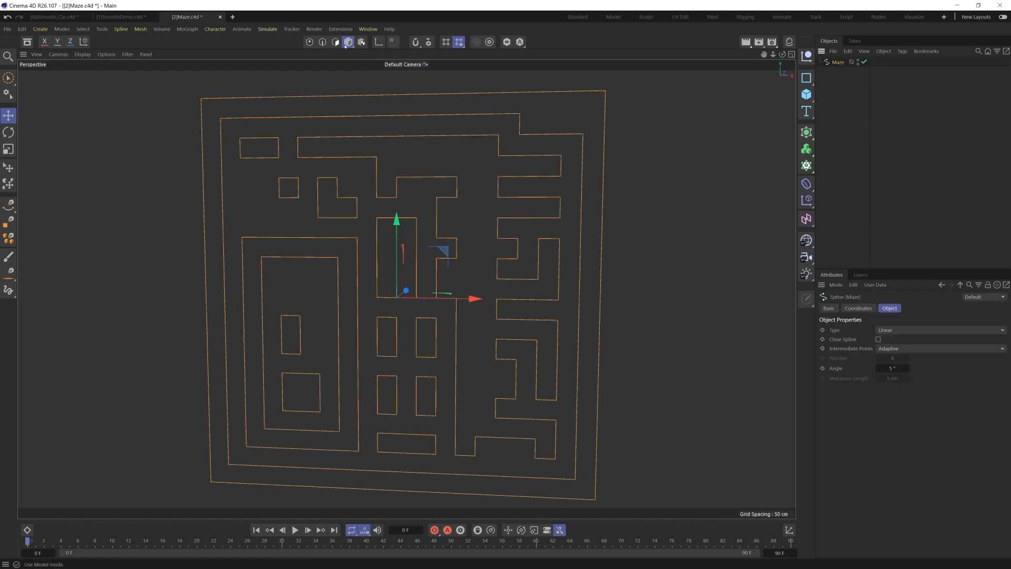
click(310, 42)
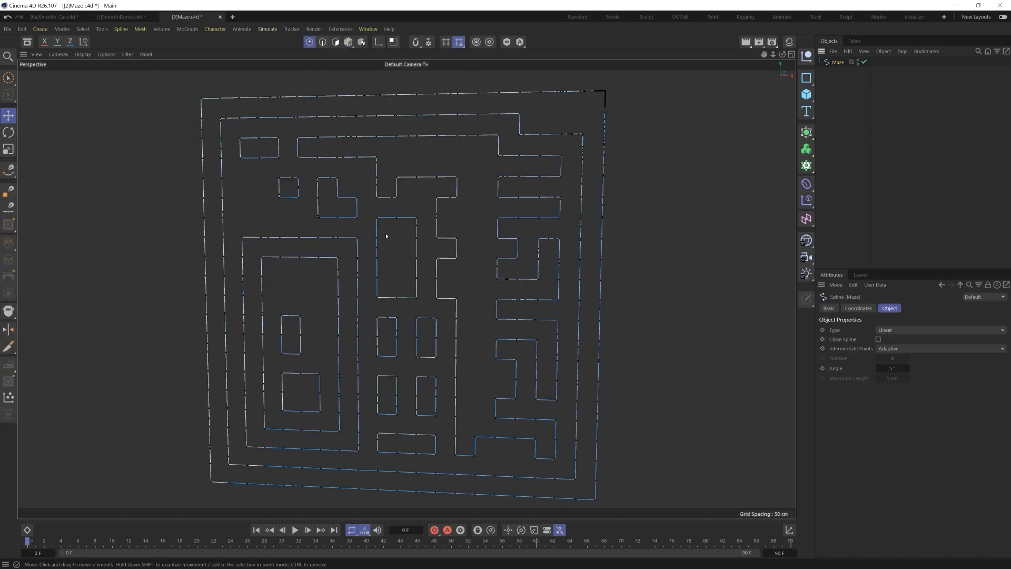
- Examine the spacing of points along the maze walls, including the outer upper-right and lower-left corners
scroll(386, 236, up, 6)
scroll(352, 185, down, 3)
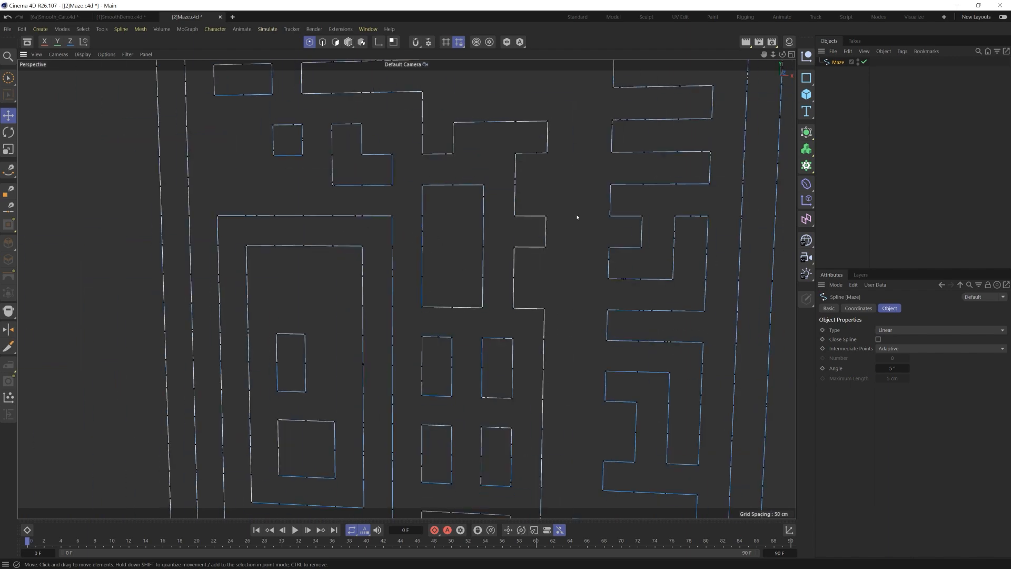
scroll(577, 217, down, 3)
scroll(598, 188, up, 8)
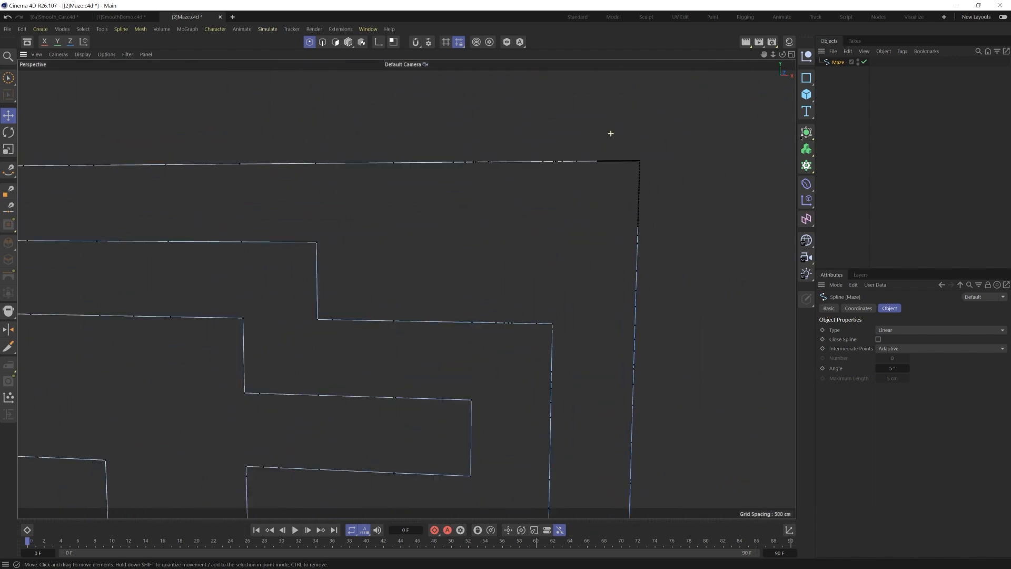
scroll(577, 144, up, 2)
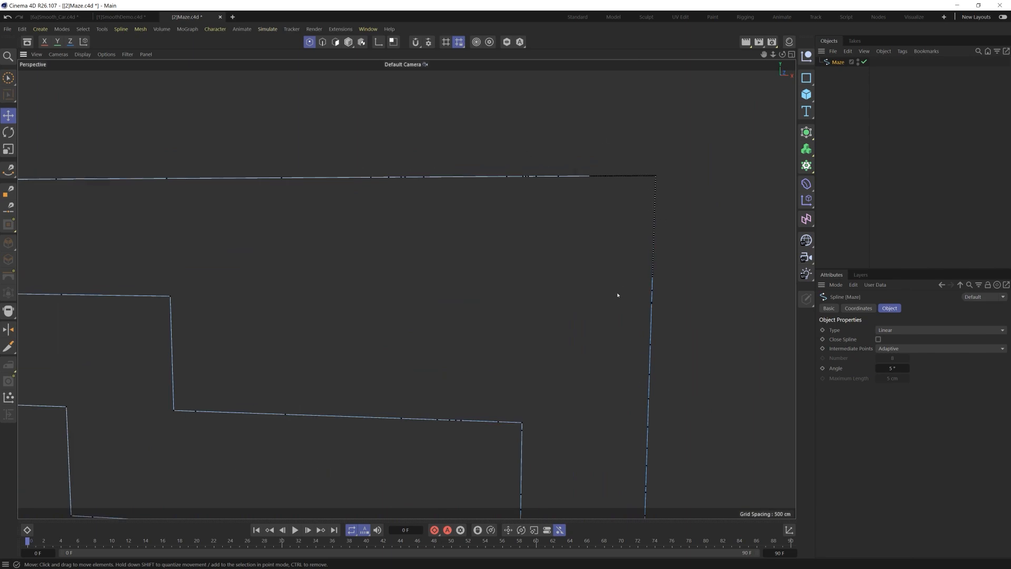
scroll(618, 295, down, 6)
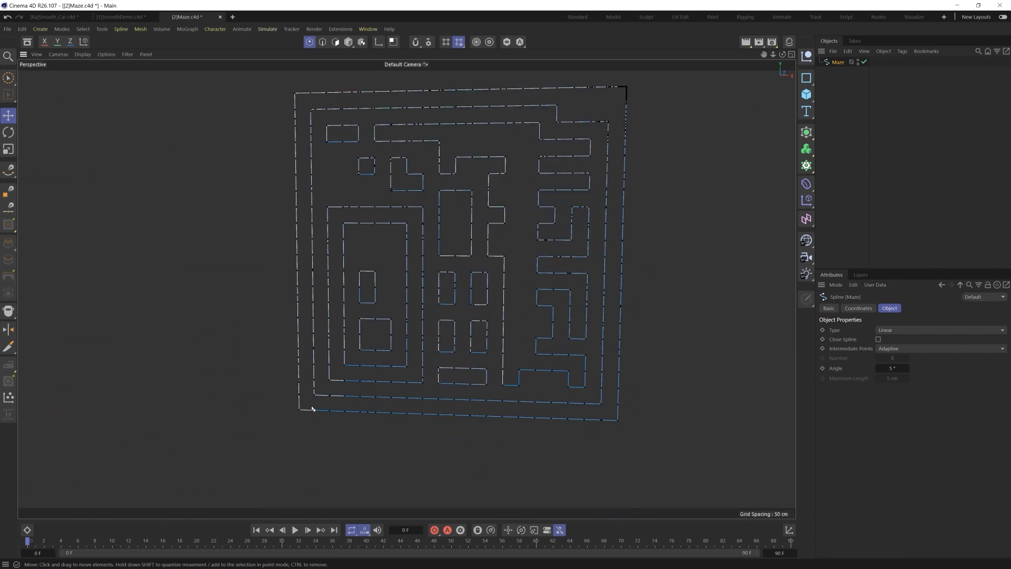
scroll(313, 408, up, 8)
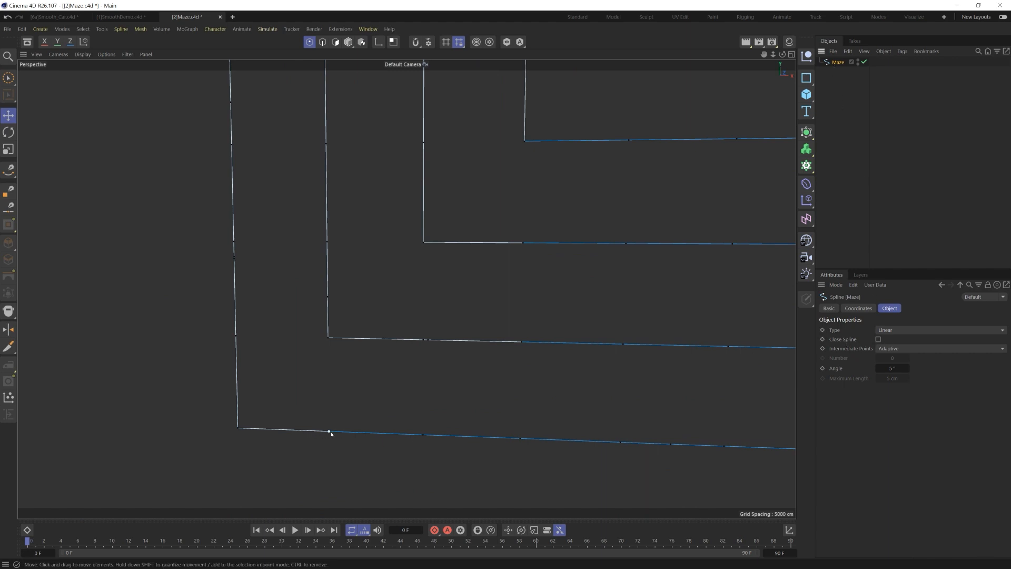
scroll(553, 264, down, 10)
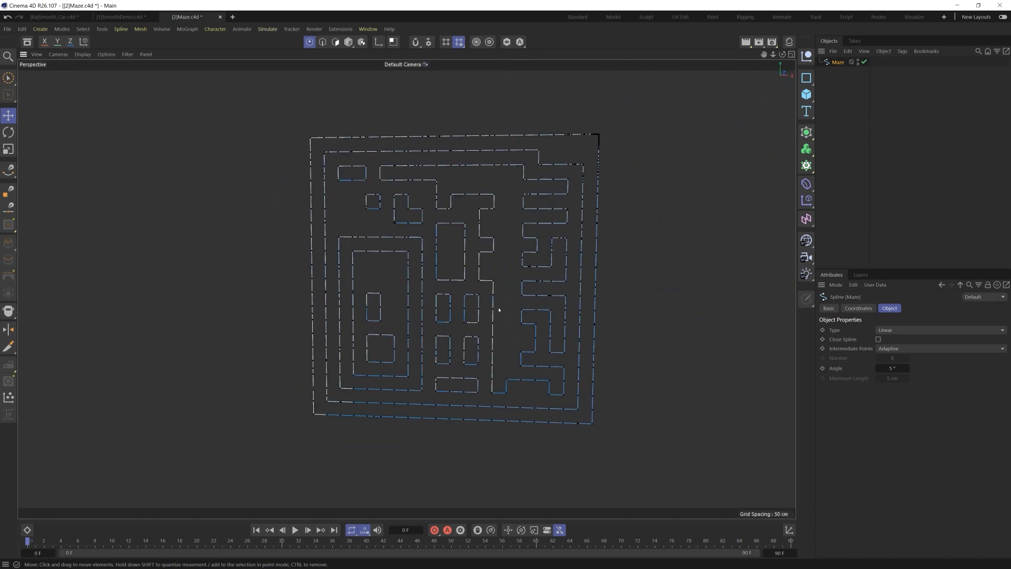
- Add an RKT Cleanup object as the parent of the Maze spline
click(341, 29)
mouse_move(432, 208)
click(488, 227)
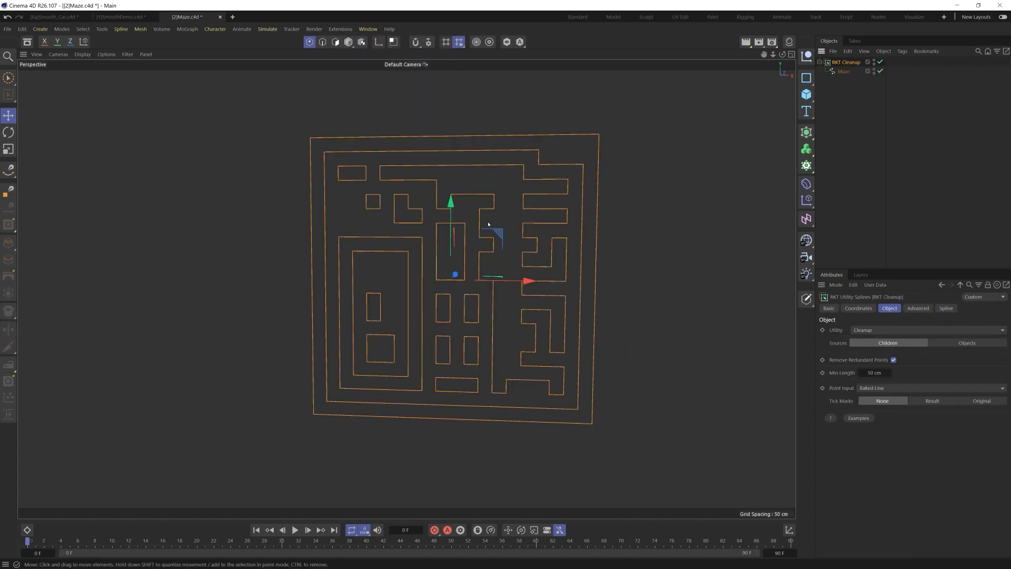
- Set the cleanup object's Tick Marks to Result, comparing the maze display with the None option
click(932, 401)
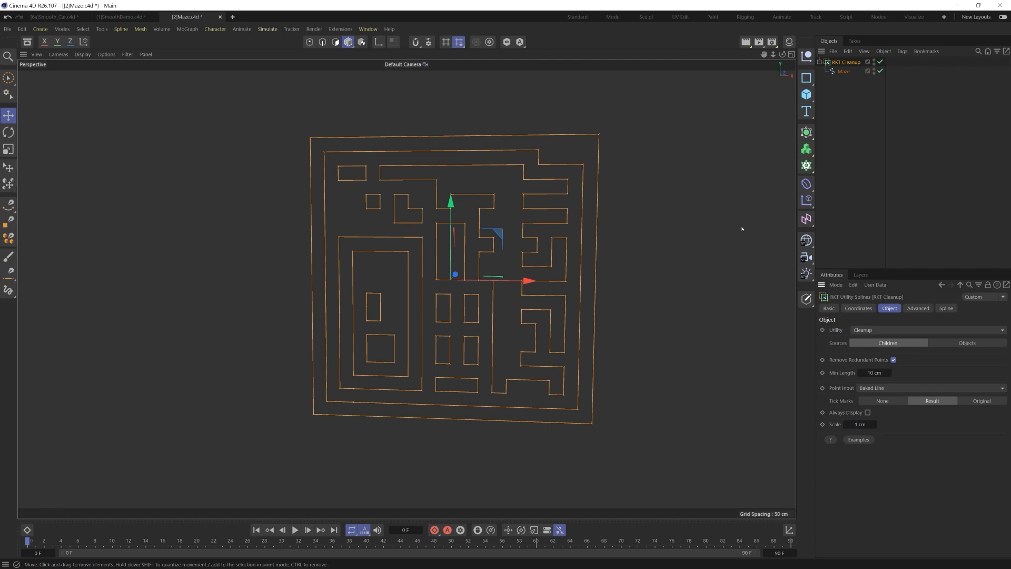
click(883, 400)
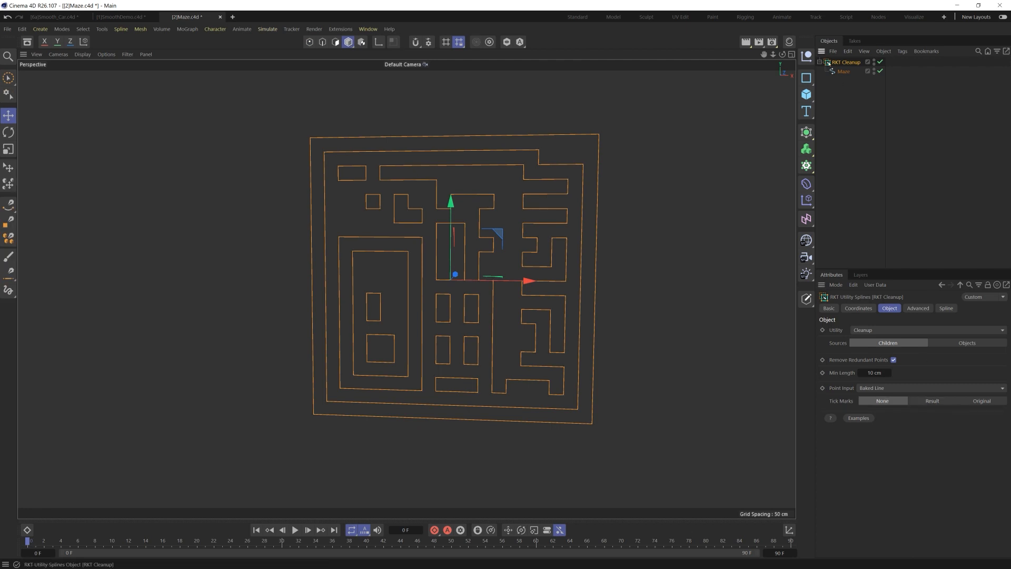
key(ctrl+z)
scroll(576, 207, up, 3)
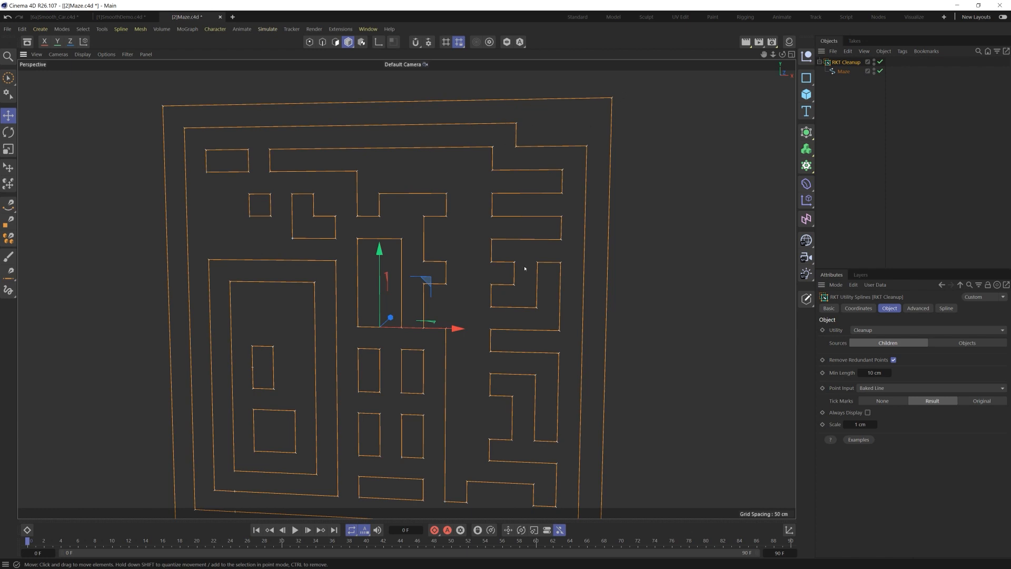
alt+middle_drag(538, 345, 547, 321)
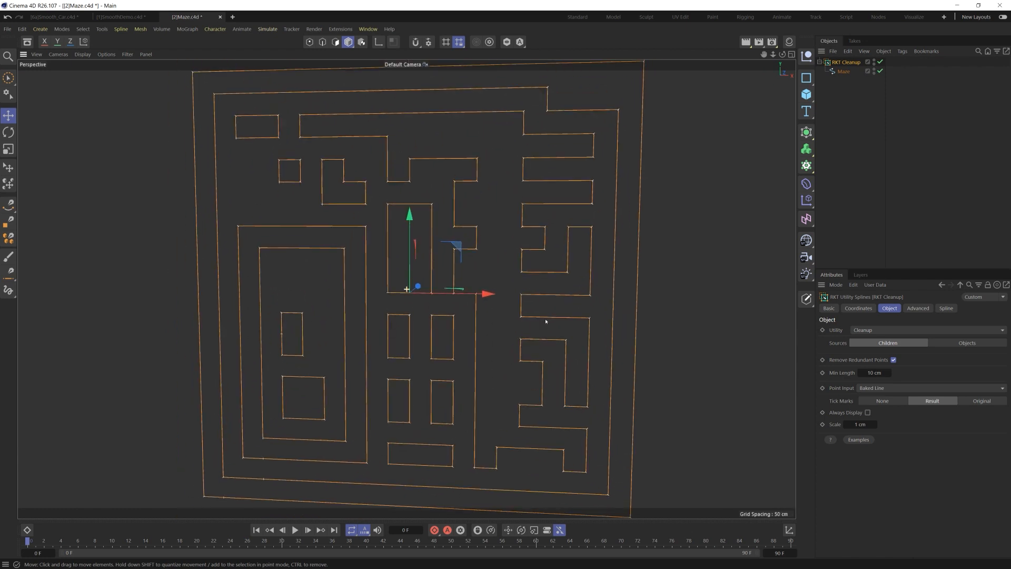
- Convert the RKT Cleanup to an editable spline, inspect its points, then undo the conversion and return to Model mode
click(843, 64)
key(c)
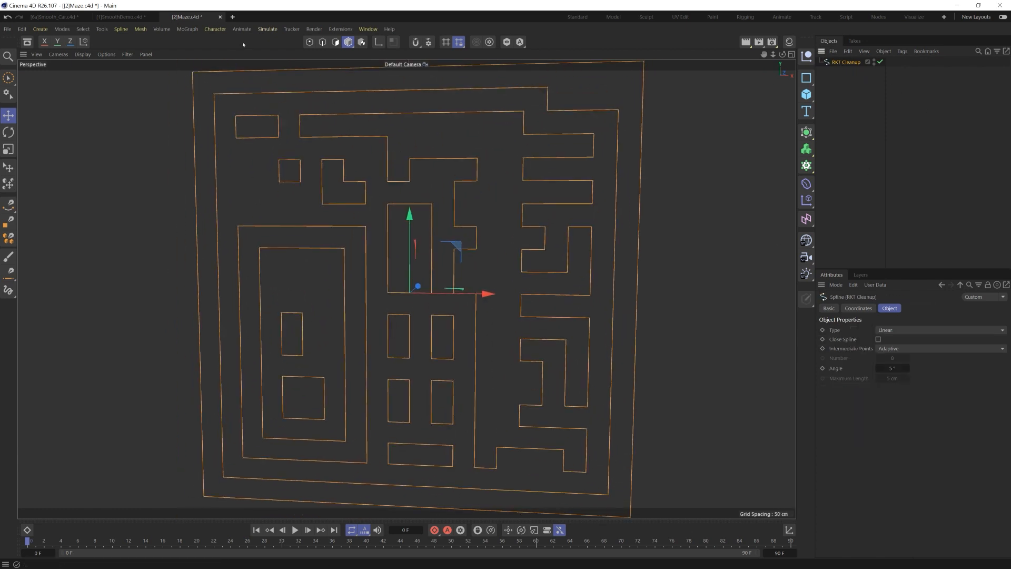
click(310, 42)
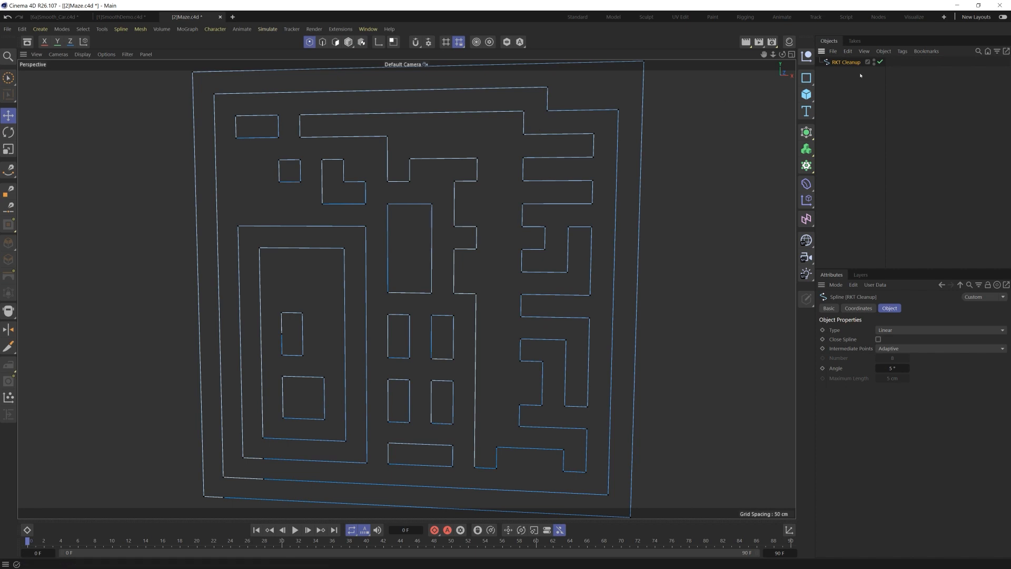
key(ctrl+z)
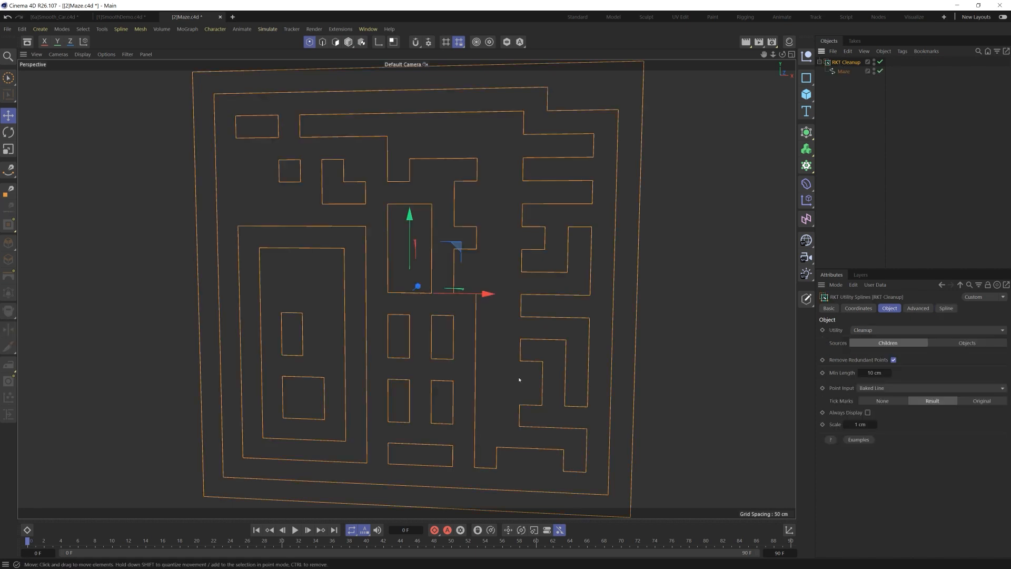
alt+middle_drag(472, 402, 528, 277)
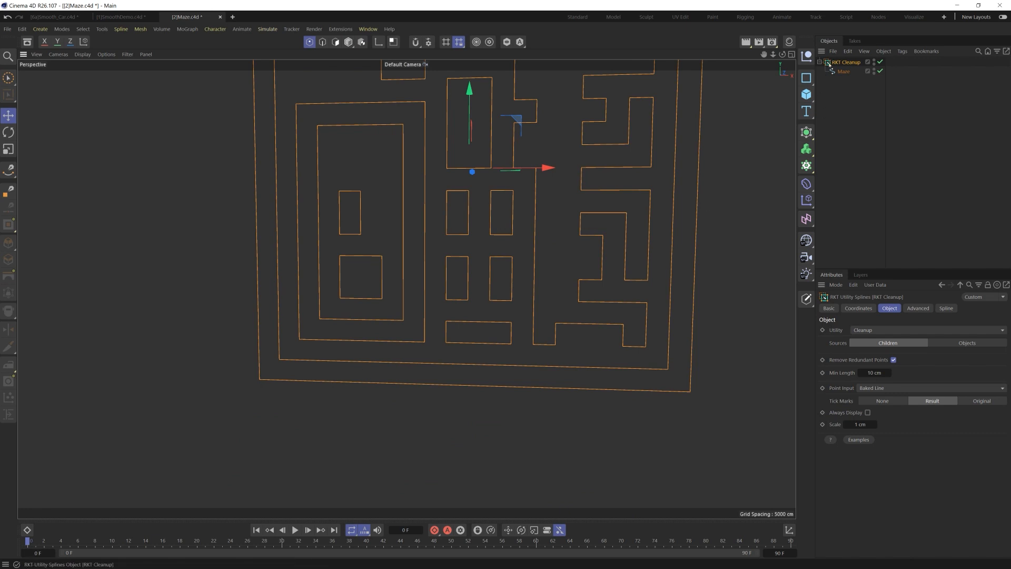
click(349, 42)
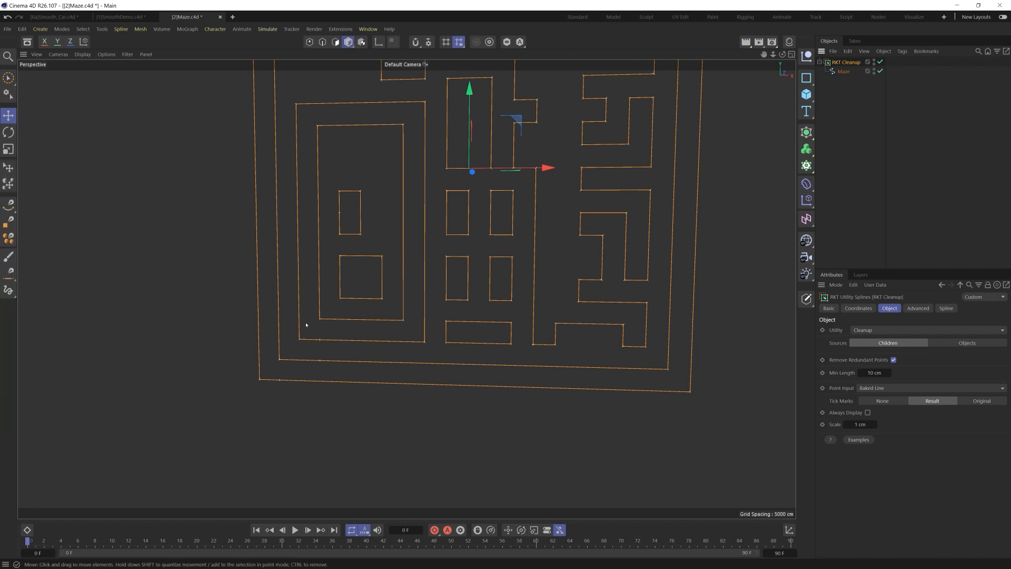
- Enable Close Spline on the Maze spline, then reselect RKT Cleanup and check the whole maze's tick marks
alt+right_drag(290, 349, 372, 336)
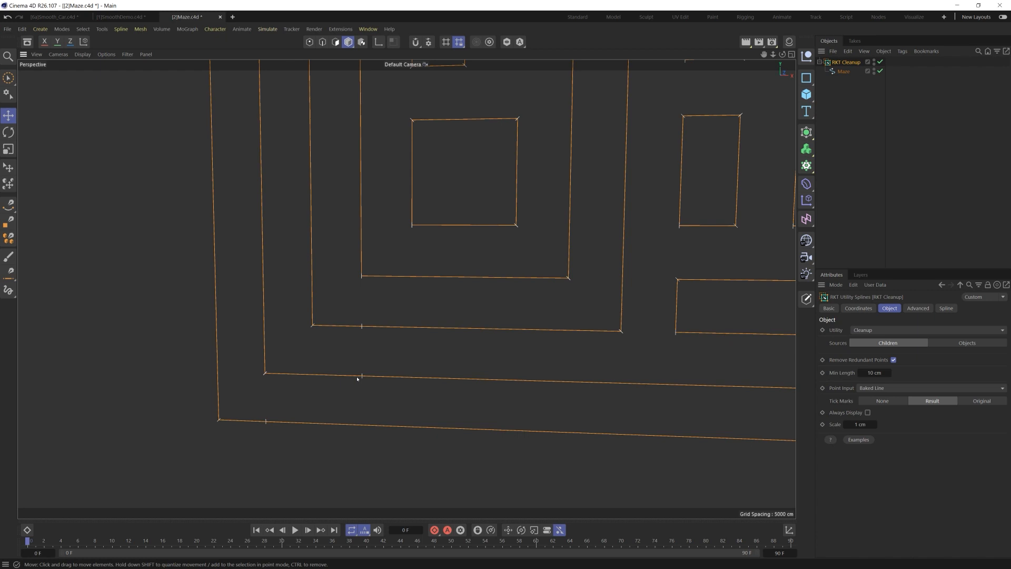
click(844, 72)
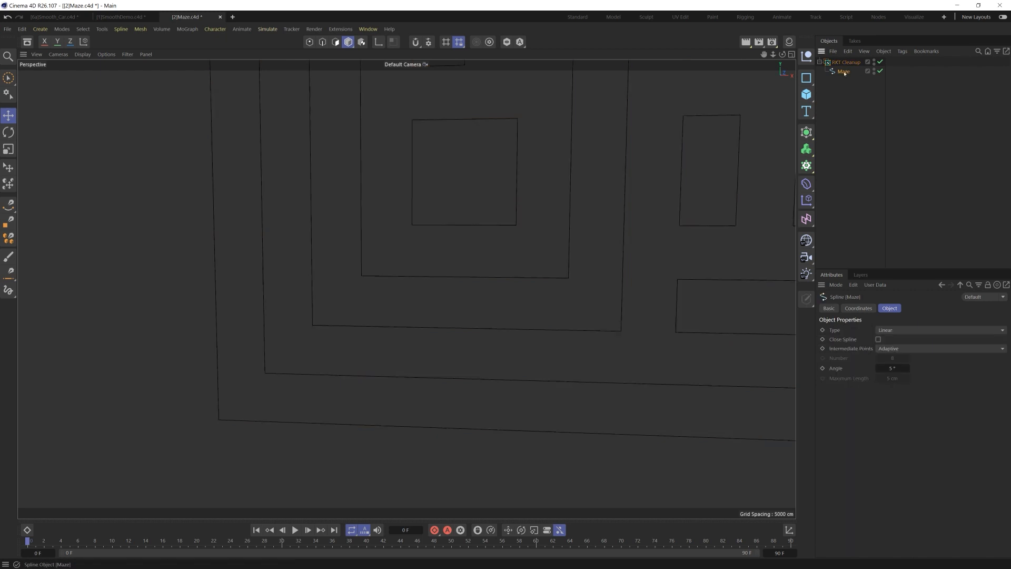
click(879, 340)
click(844, 62)
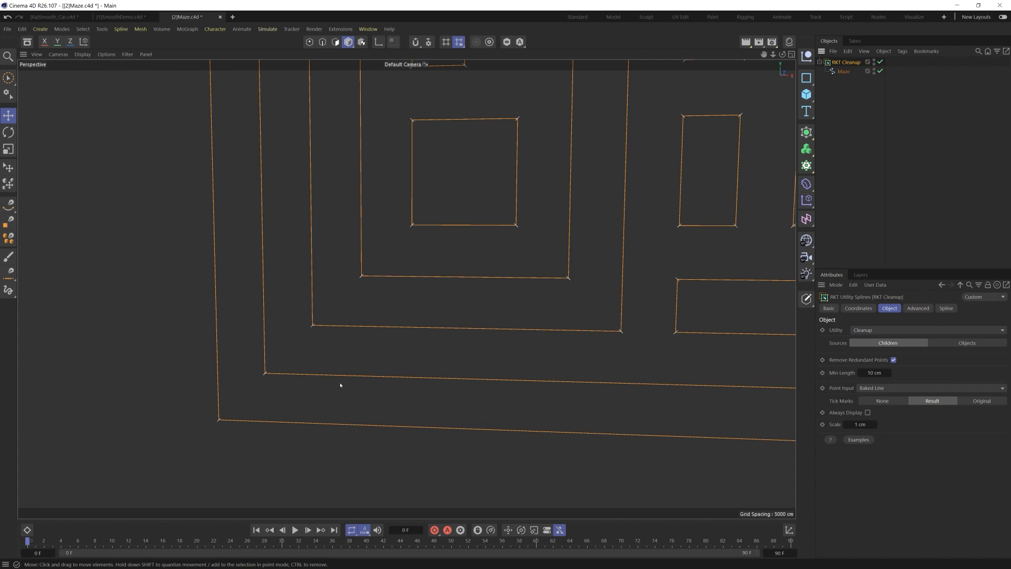
key(h)
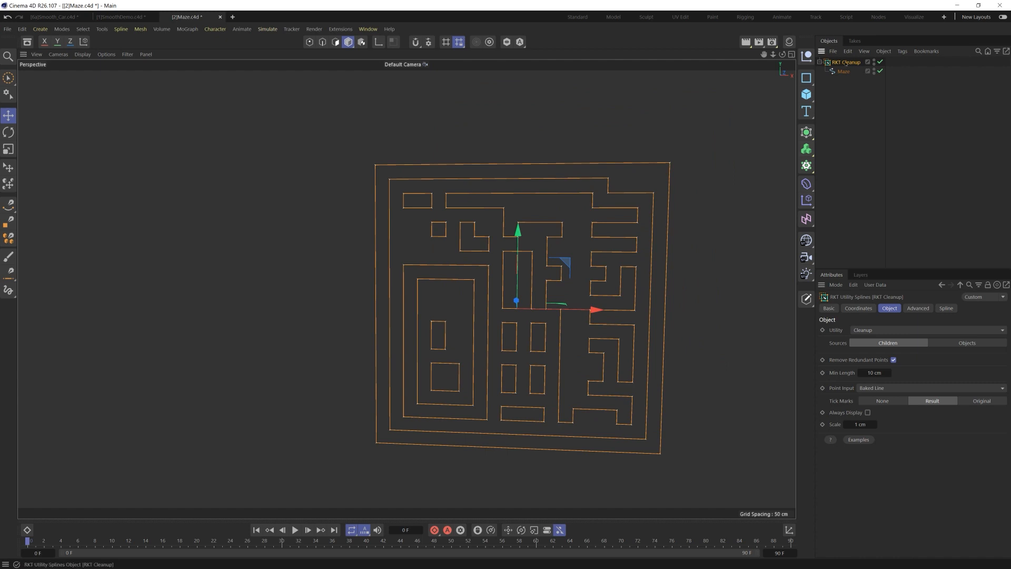
- Convert the RKT Cleanup to an editable spline to inspect the closed maze, then undo the conversion
key(c)
key(Return)
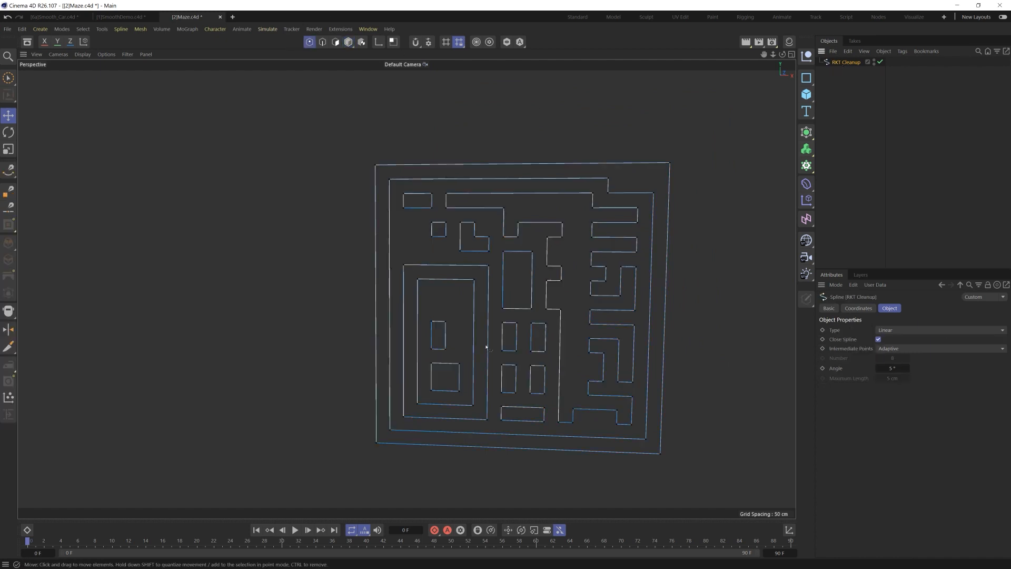
key(ctrl+z)
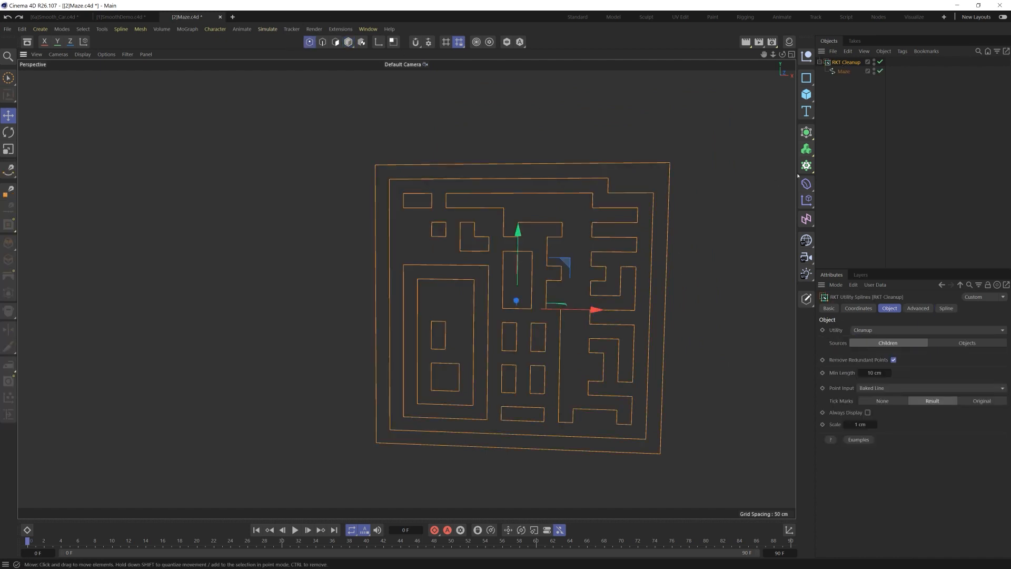
- Check the point count feedback in RKT Cleanup's Advanced settings, then add an Extrude as the parent of RKT Cleanup
click(918, 308)
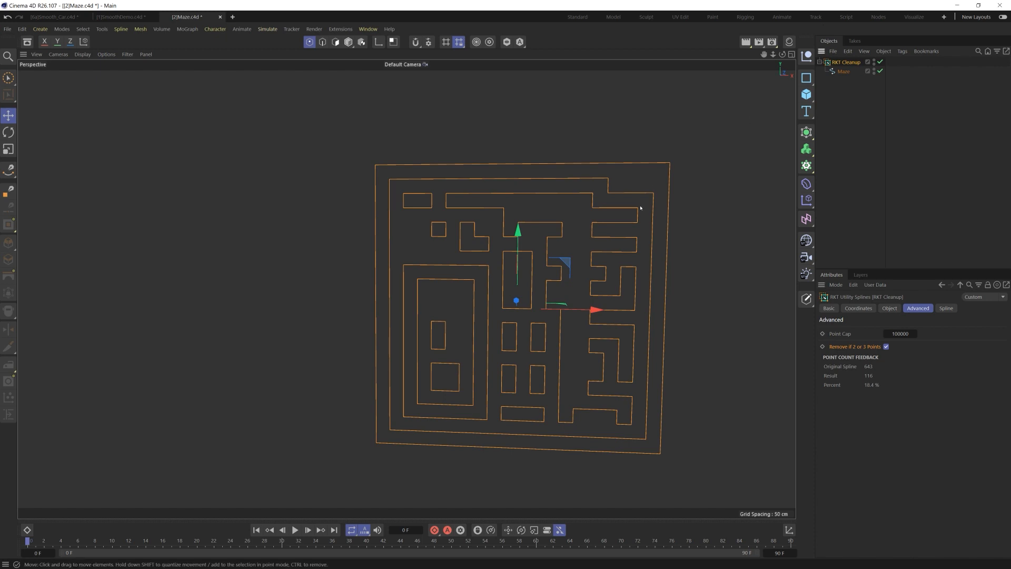
alt+drag(426, 278, 404, 288)
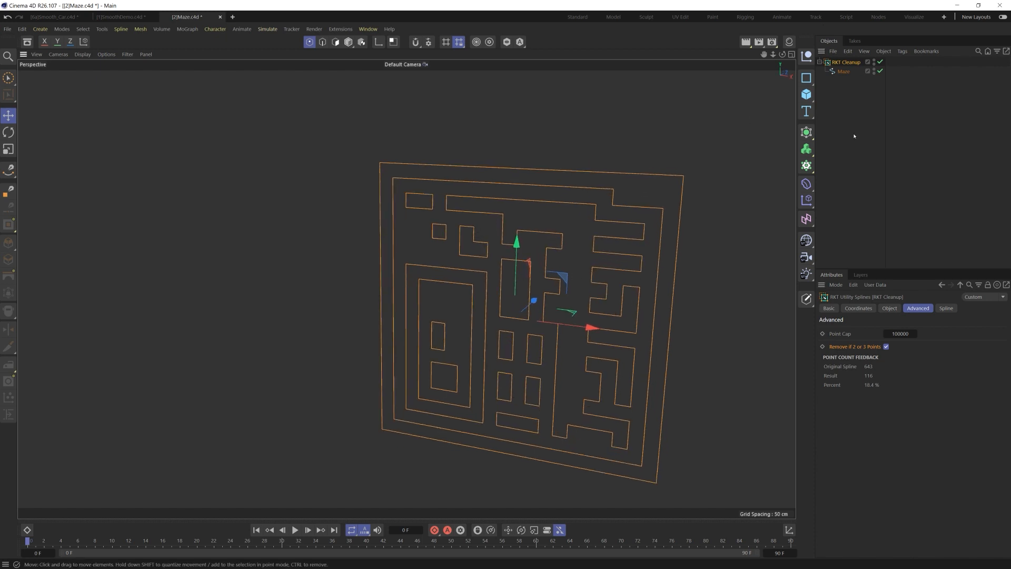
click(807, 133)
click(846, 168)
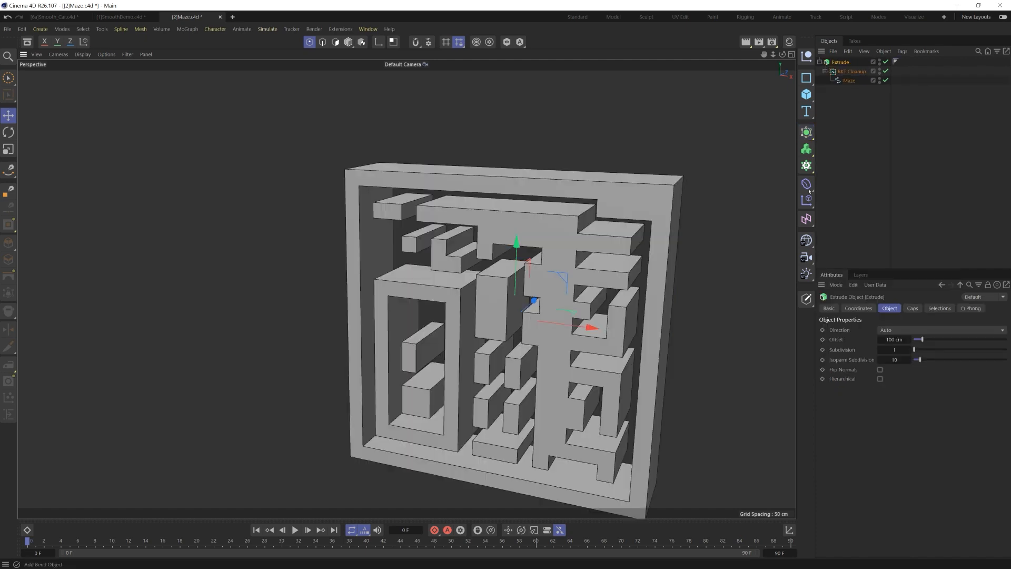
- Move the Maze spline out of RKT Cleanup directly under Extrude to compare the extruded geometry, then nest it back under RKT Cleanup
drag(849, 81, 845, 67)
alt+drag(649, 210, 553, 319)
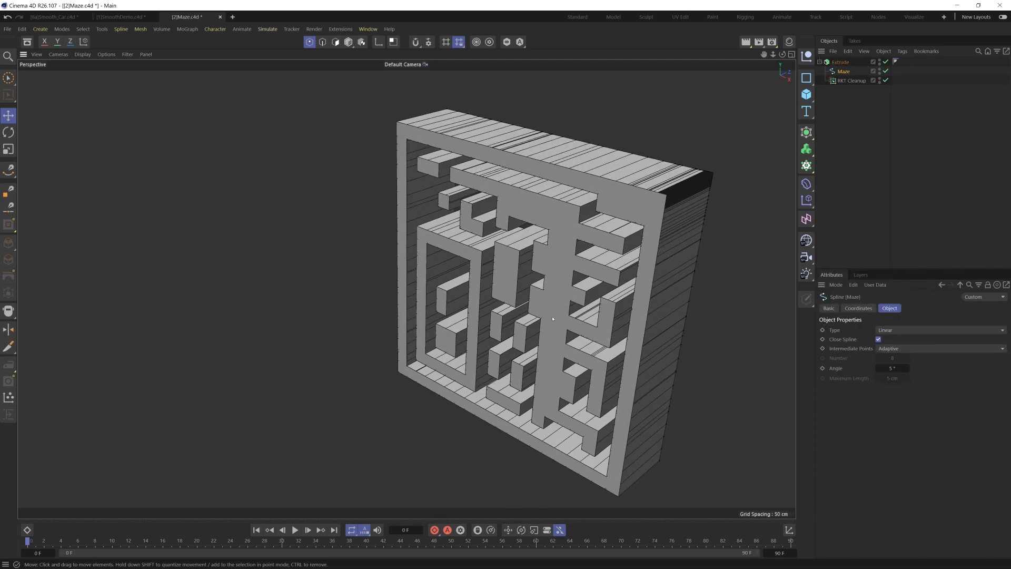
scroll(669, 205, up, 3)
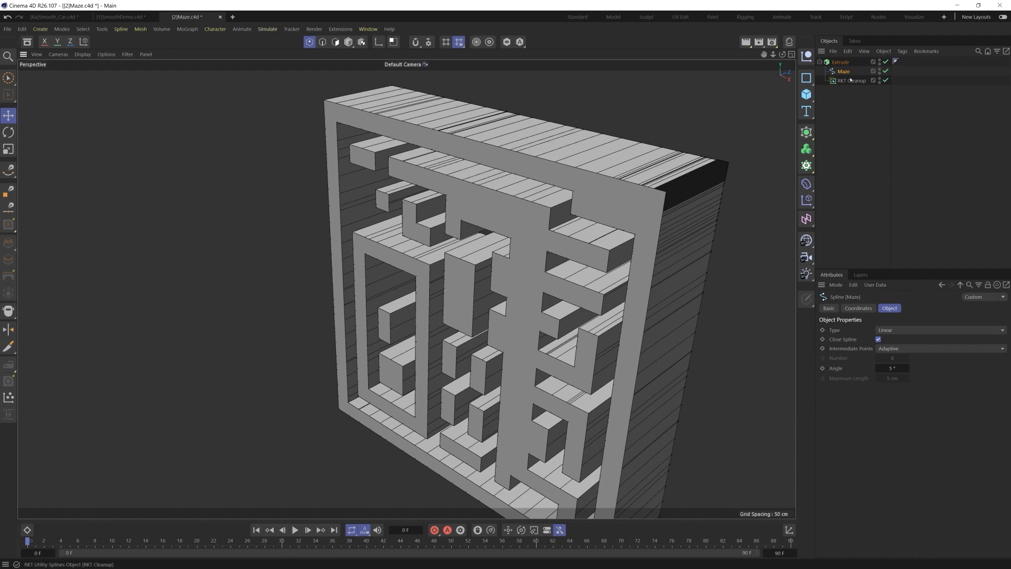
drag(844, 71, 849, 81)
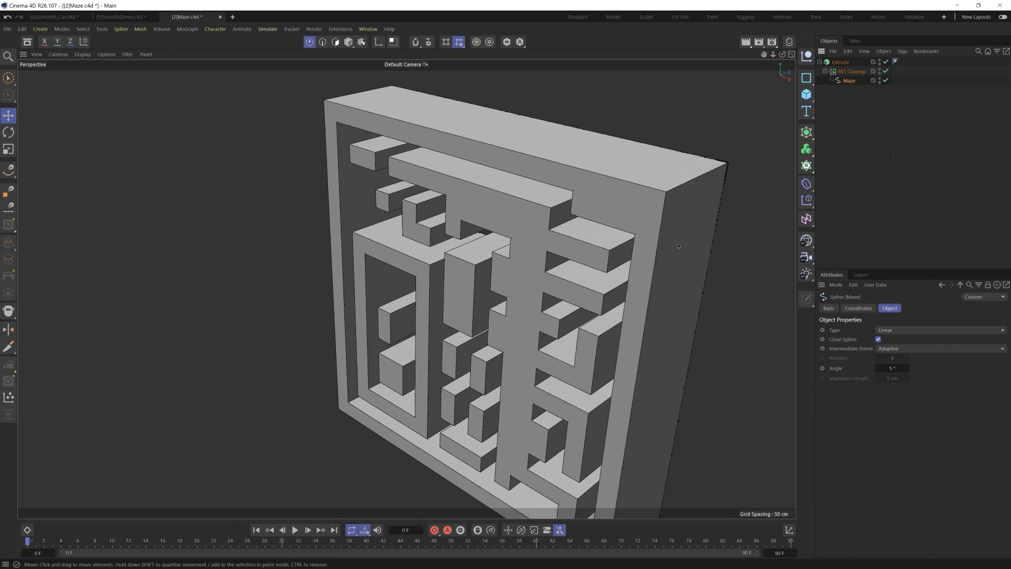
scroll(662, 258, down, 3)
alt+drag(662, 257, 692, 260)
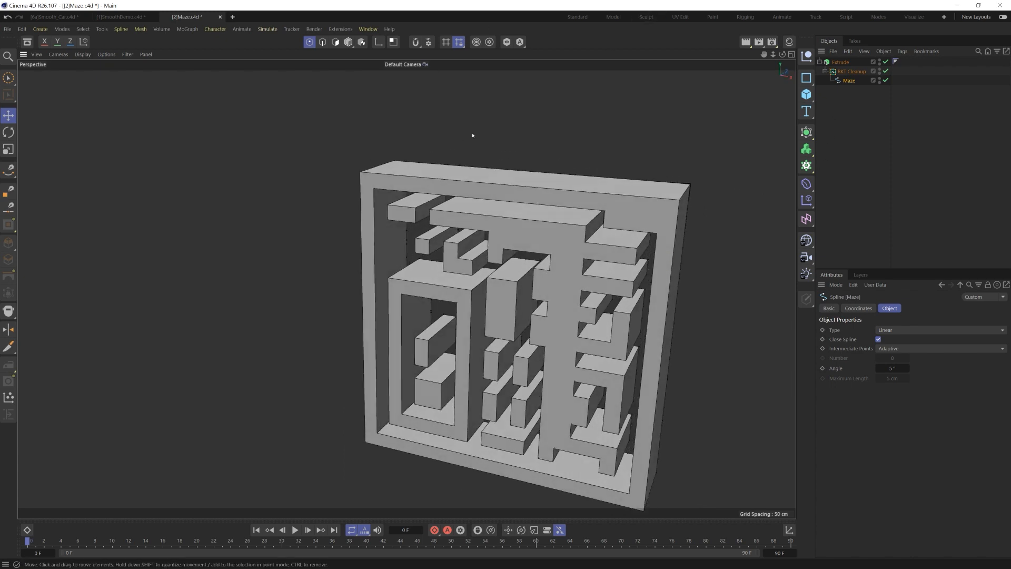
click(341, 29)
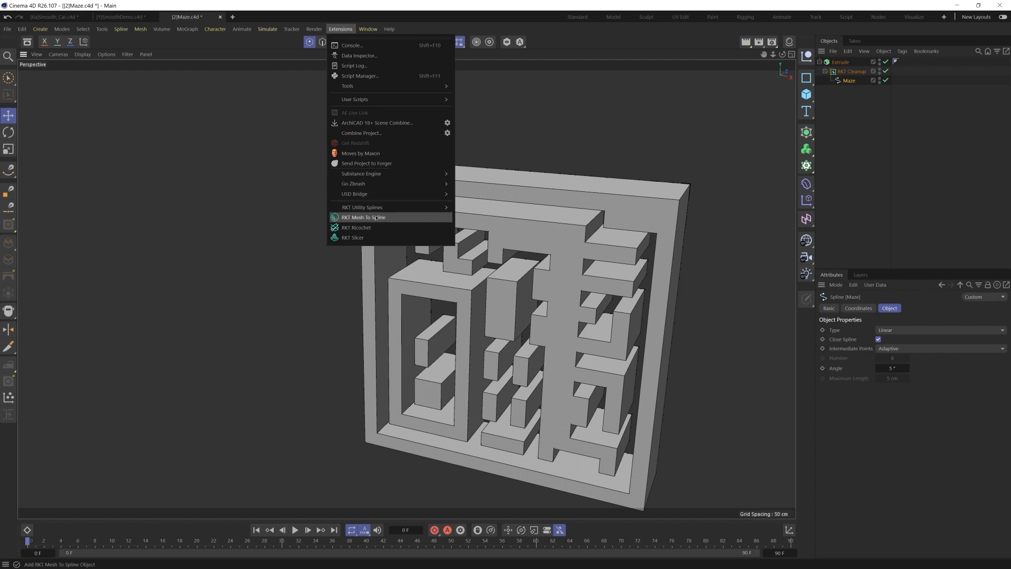
mouse_move(364, 207)
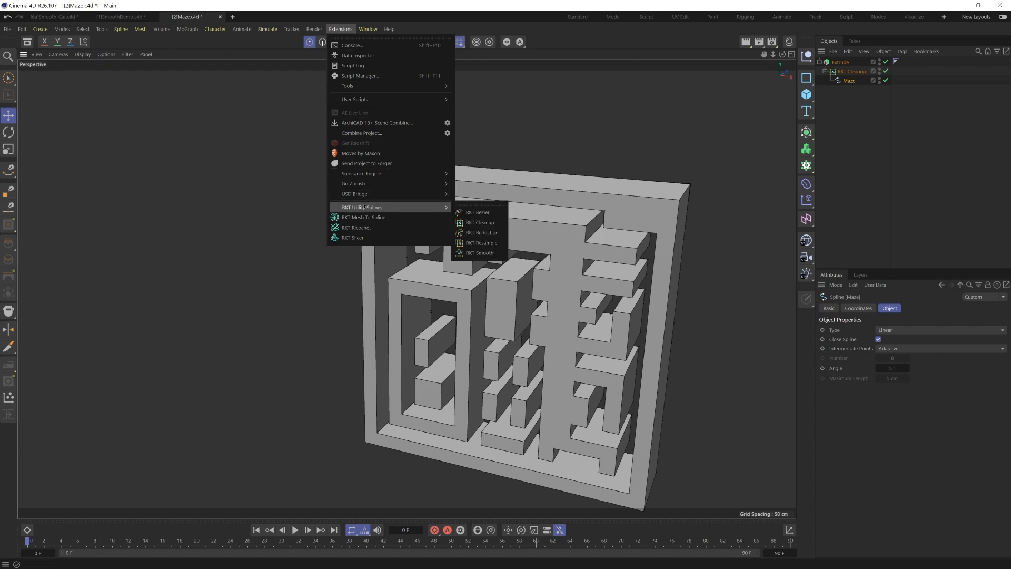
click(482, 214)
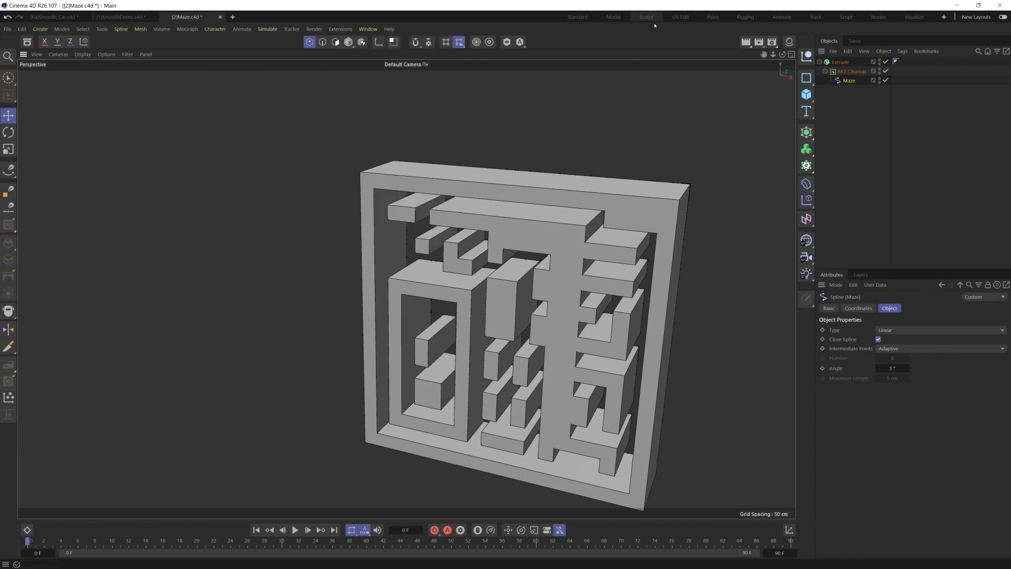